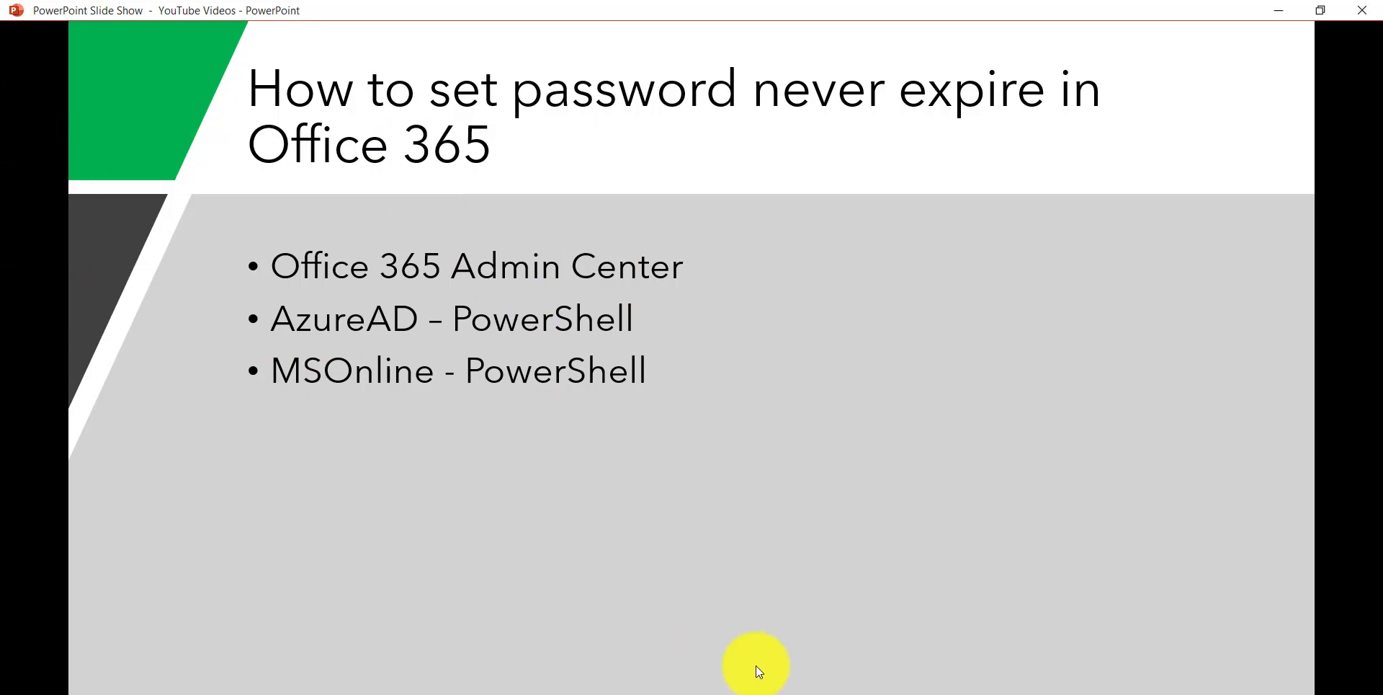
Step: Switch from the PowerPoint slide show to the Microsoft 365 admin center home page
key(alt+Tab)
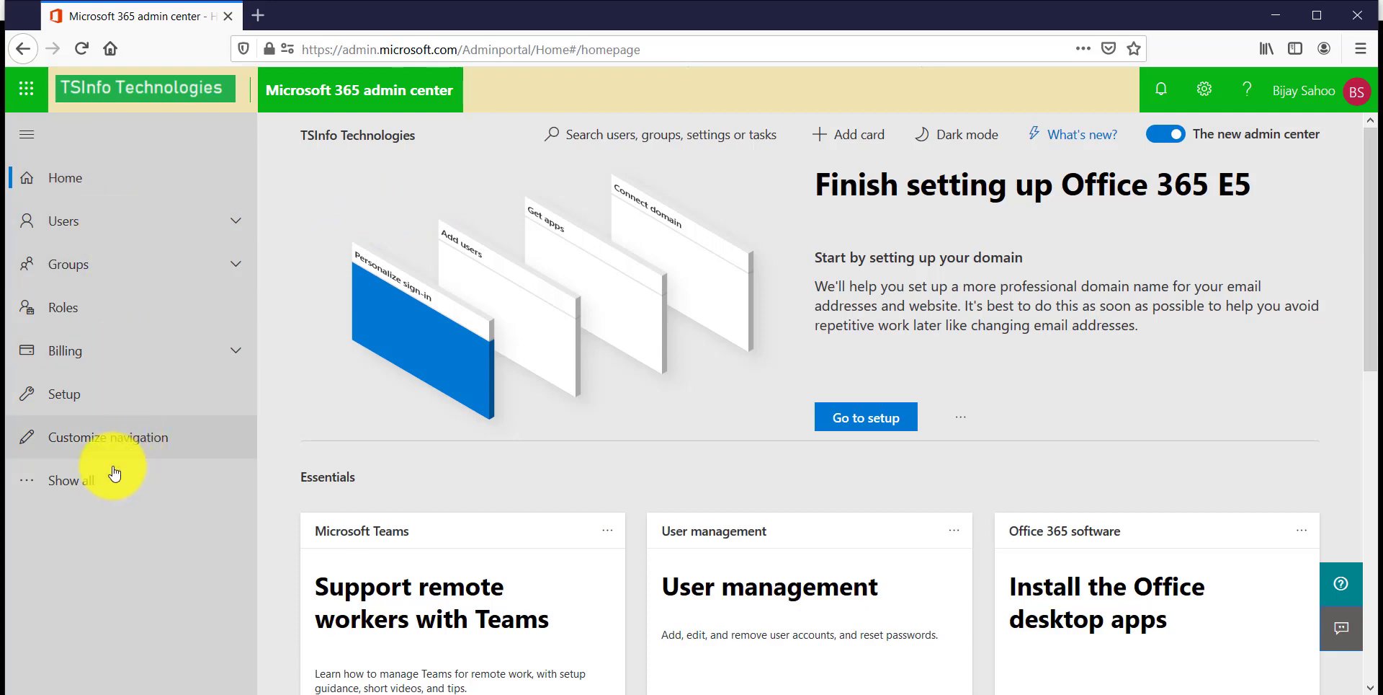
Step: Go to Settings, Security & privacy, Password expiration policy from the full admin navigation
click(93, 479)
scroll(147, 348, down, 3)
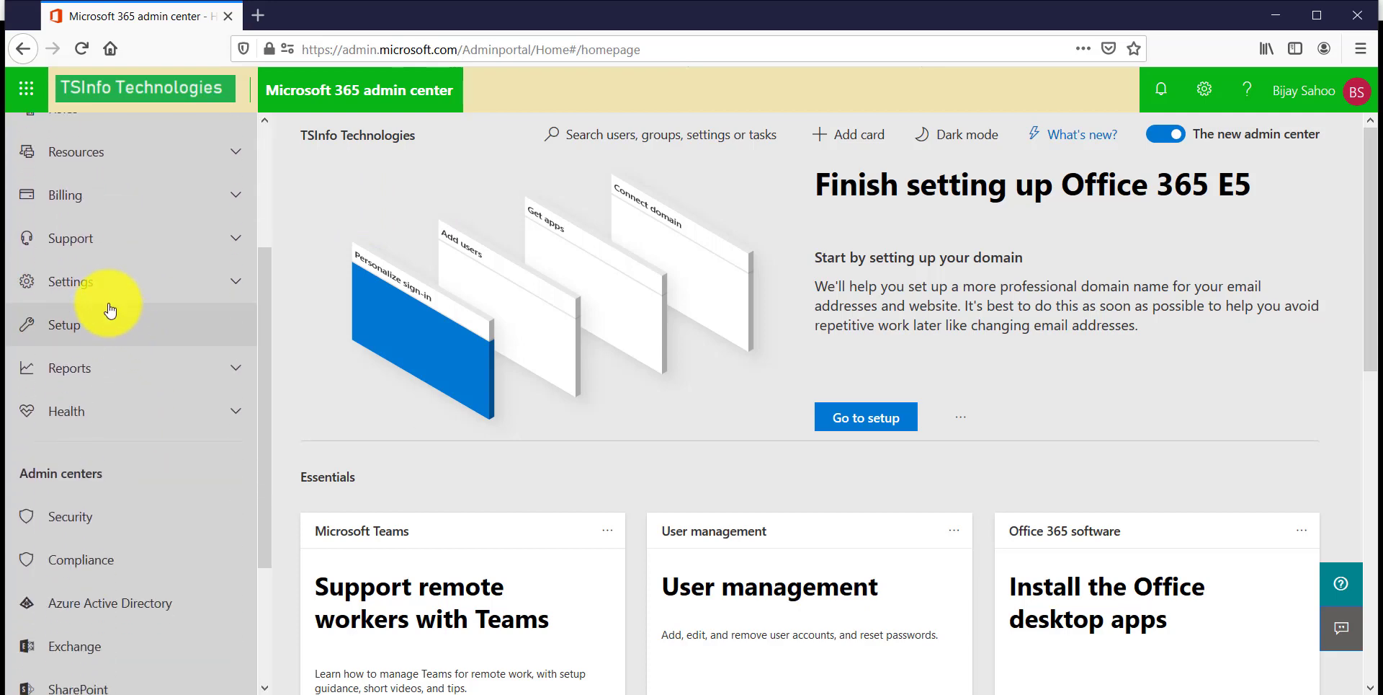
click(107, 288)
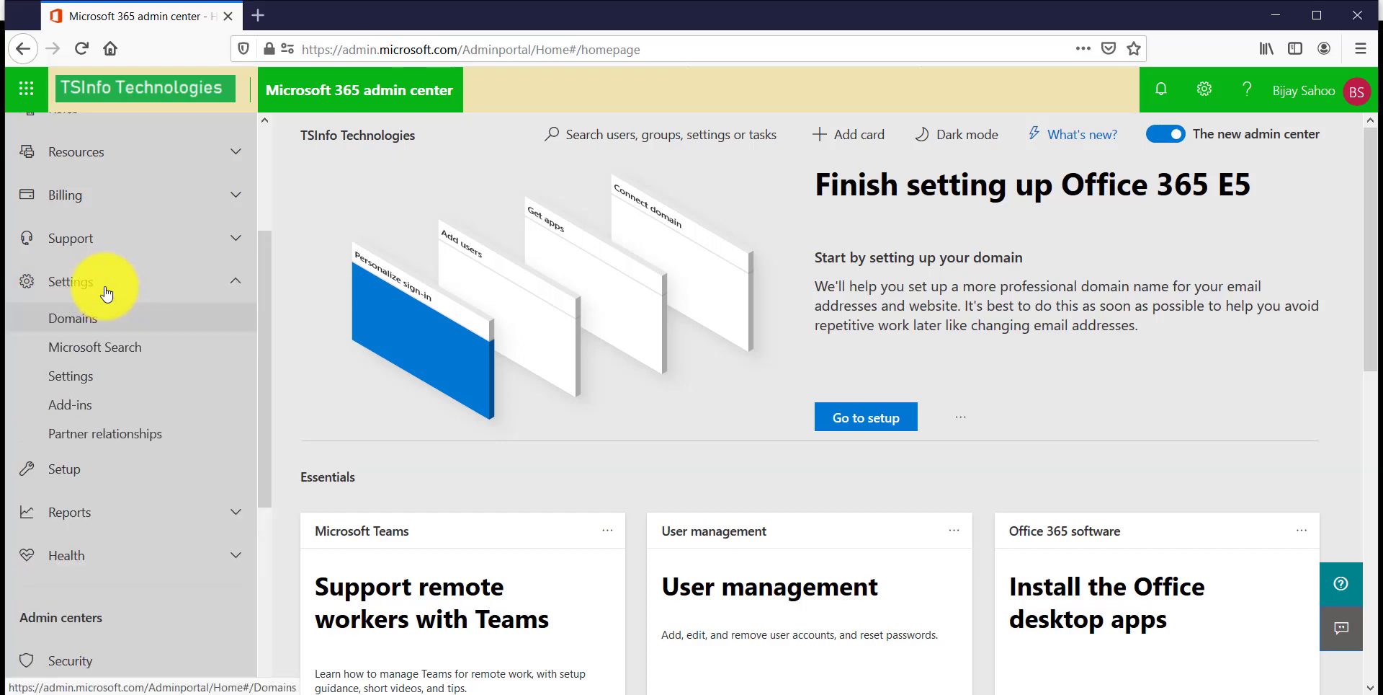
click(84, 387)
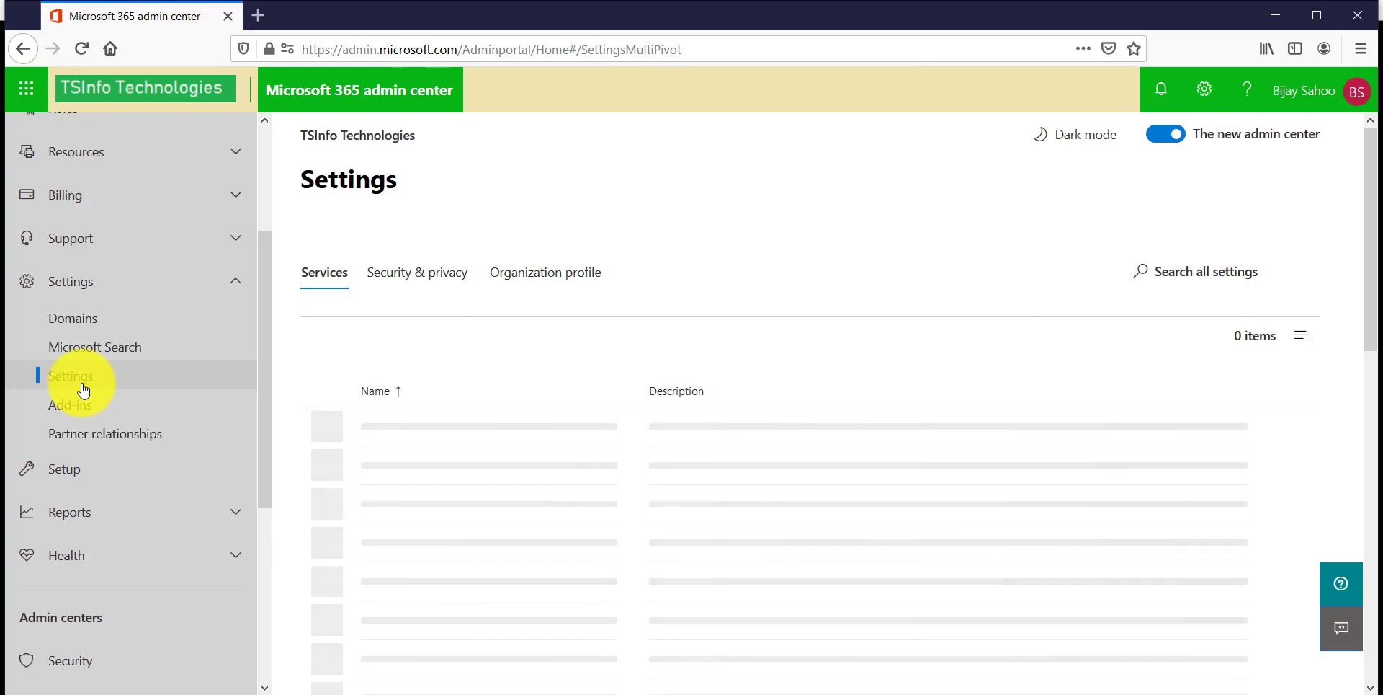
click(437, 281)
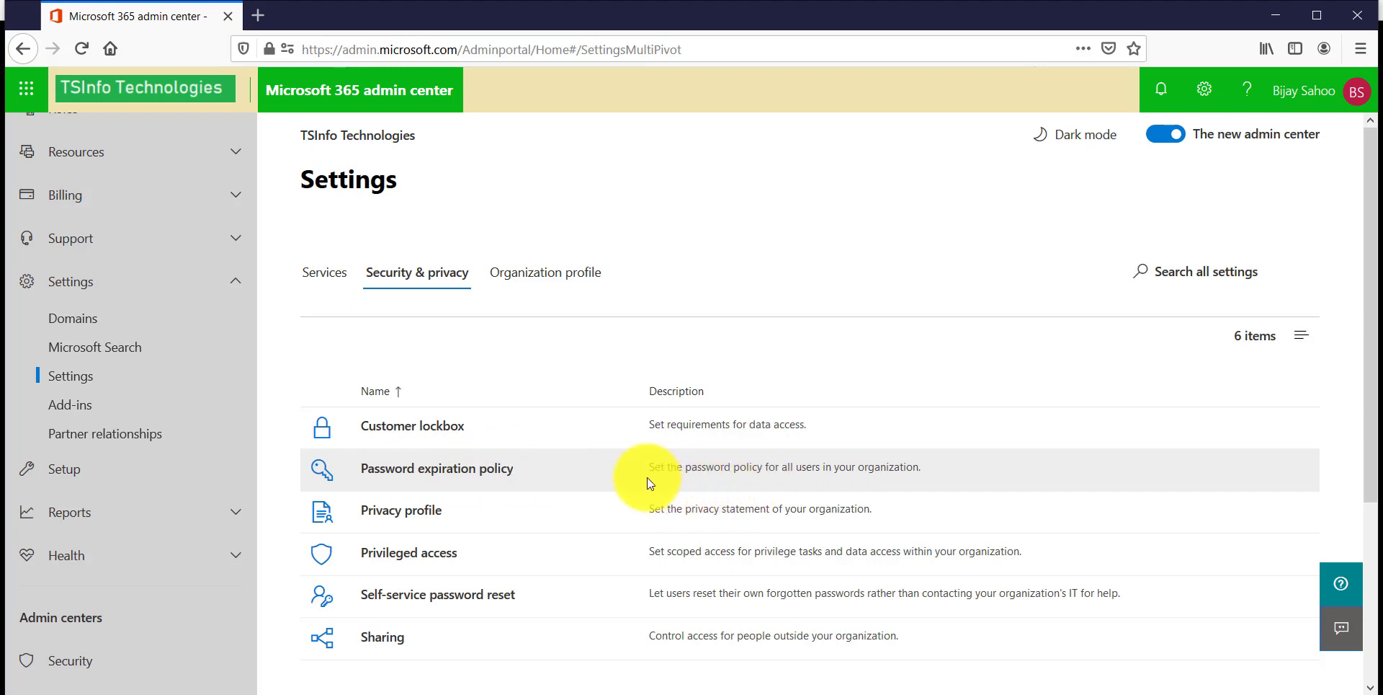
click(504, 470)
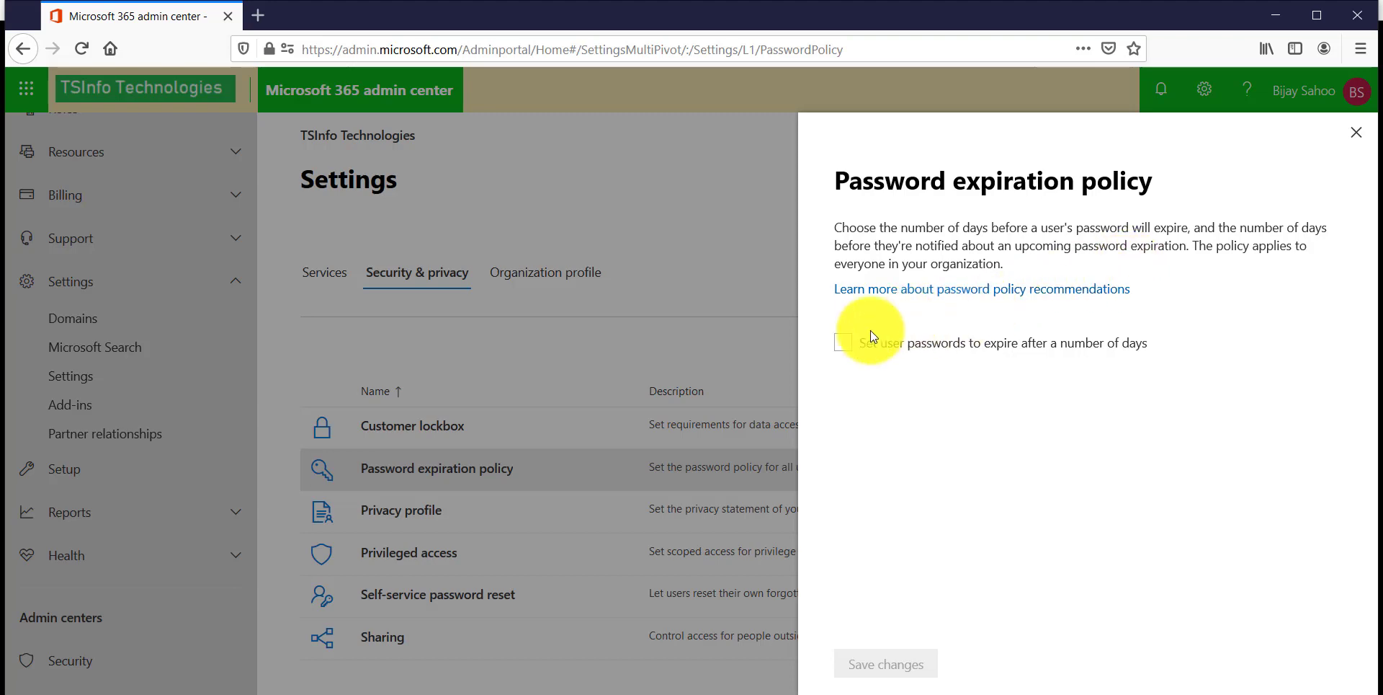
Step: Turn on password expiry and enter 900 days, which validation rejects as out of range
click(843, 343)
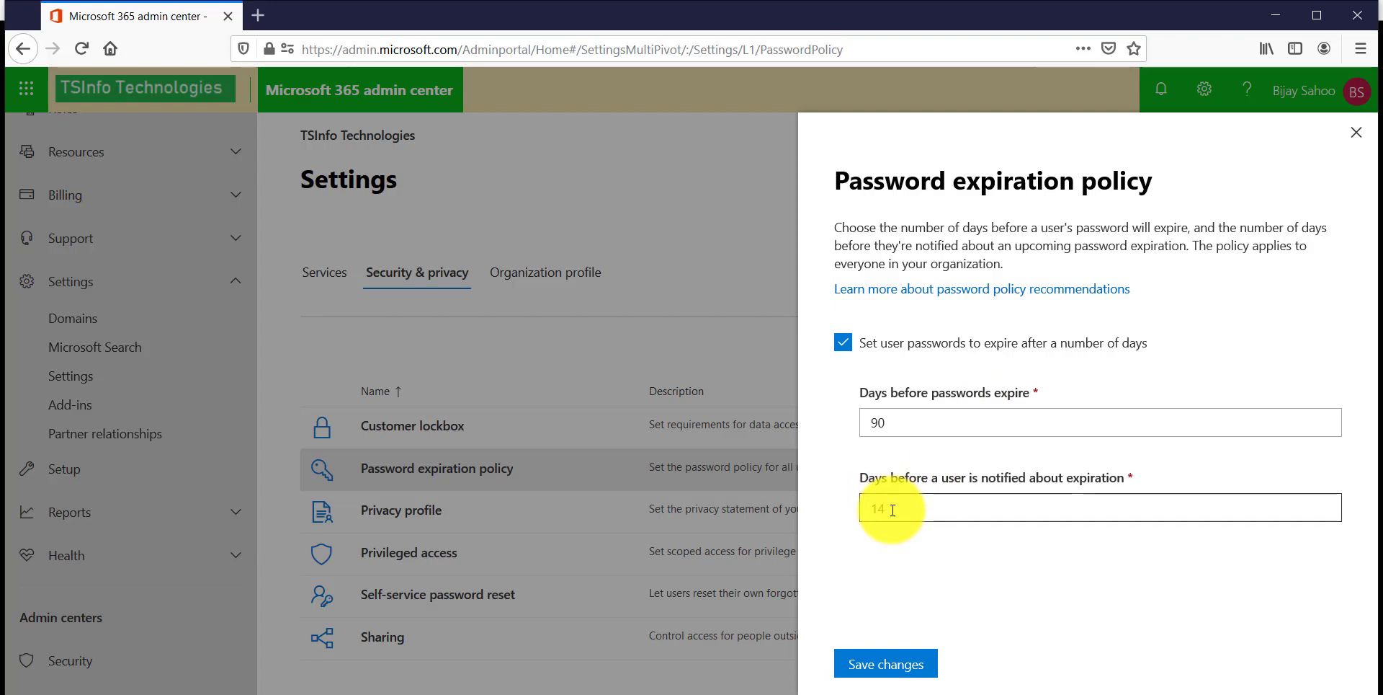
drag(893, 510, 873, 510)
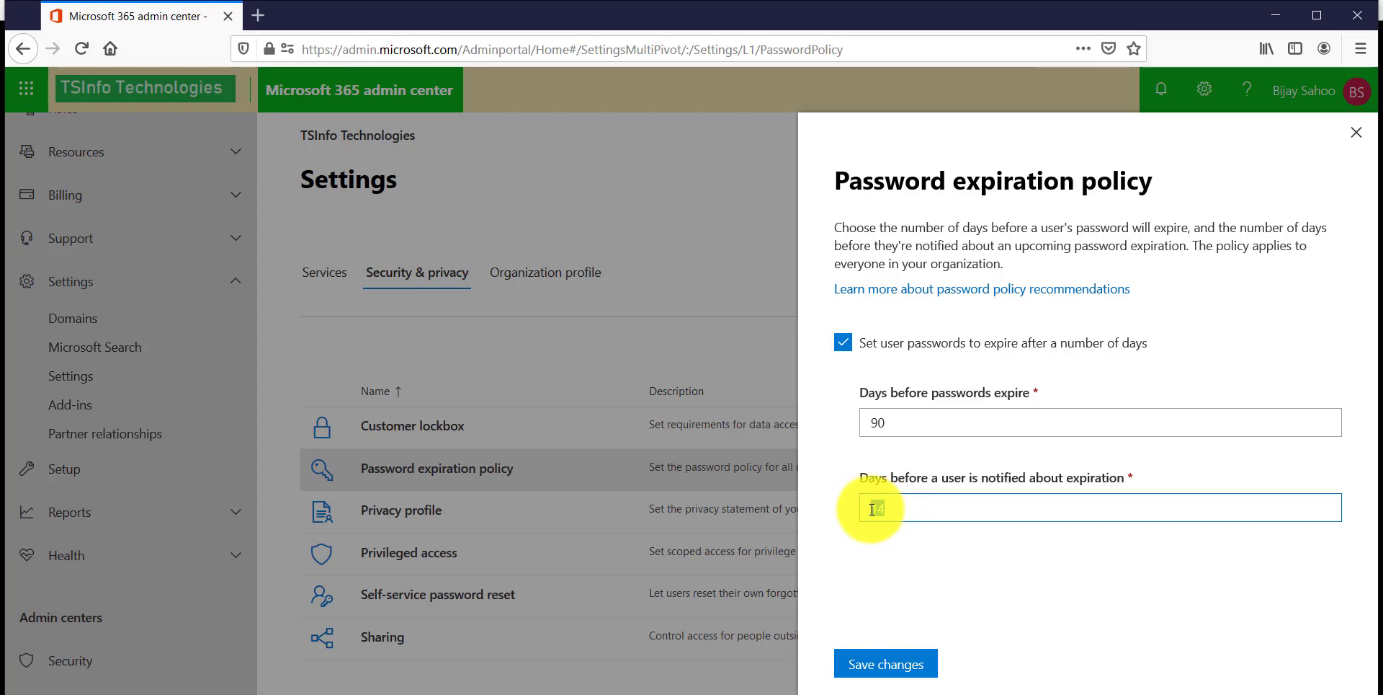
drag(874, 423, 901, 423)
text(900)
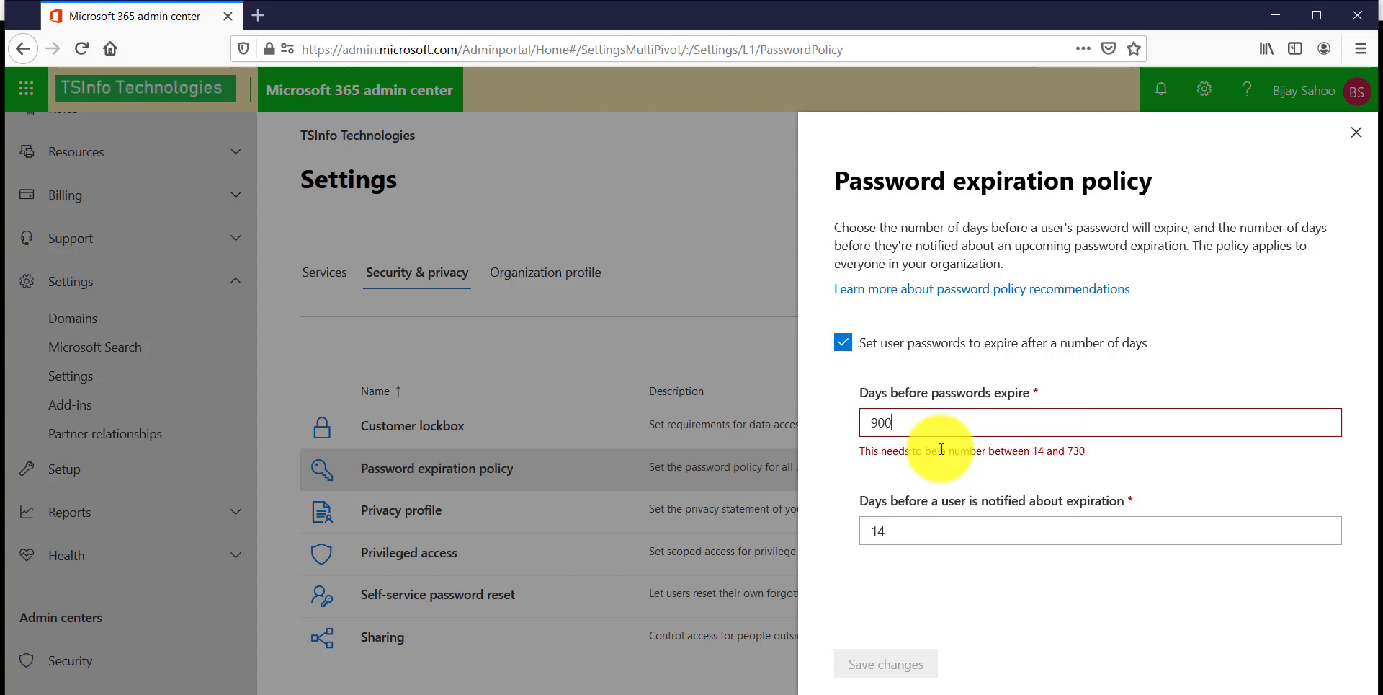
click(959, 531)
Step: Replace the rejected 900-day expiry value with 180 days
text(0)
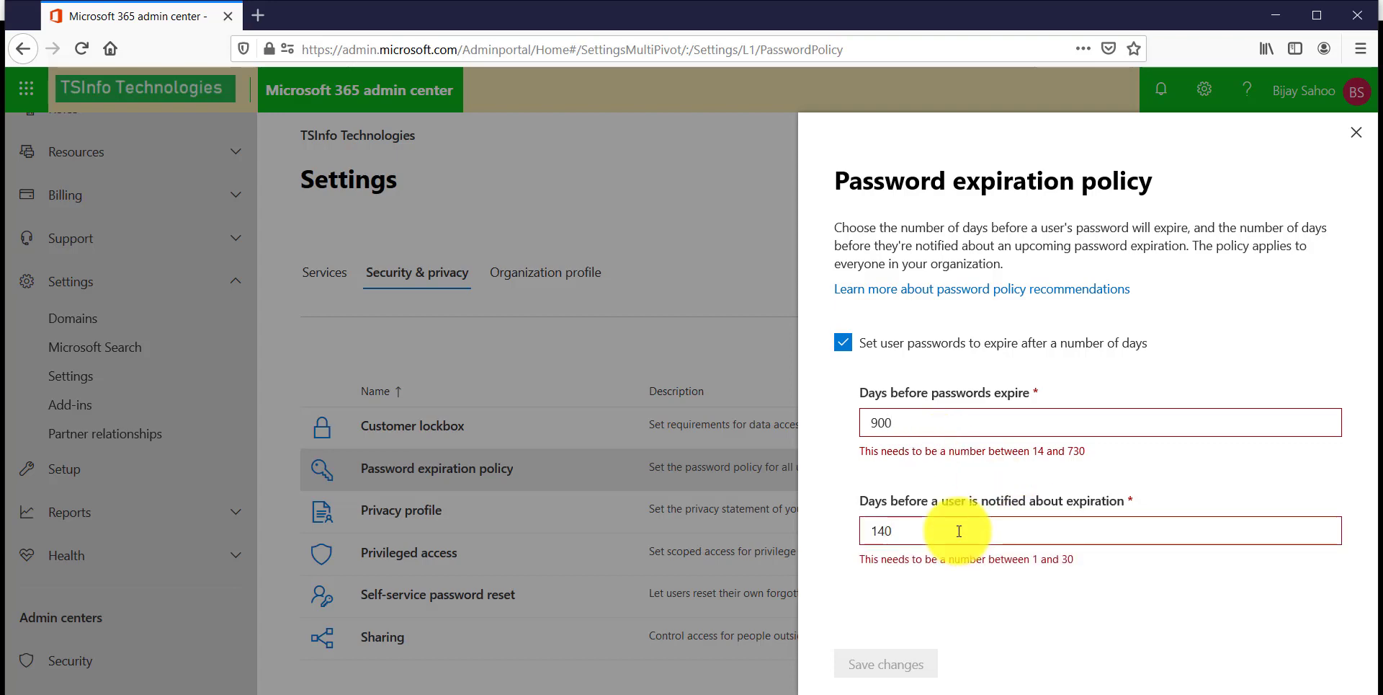
double_click(1033, 560)
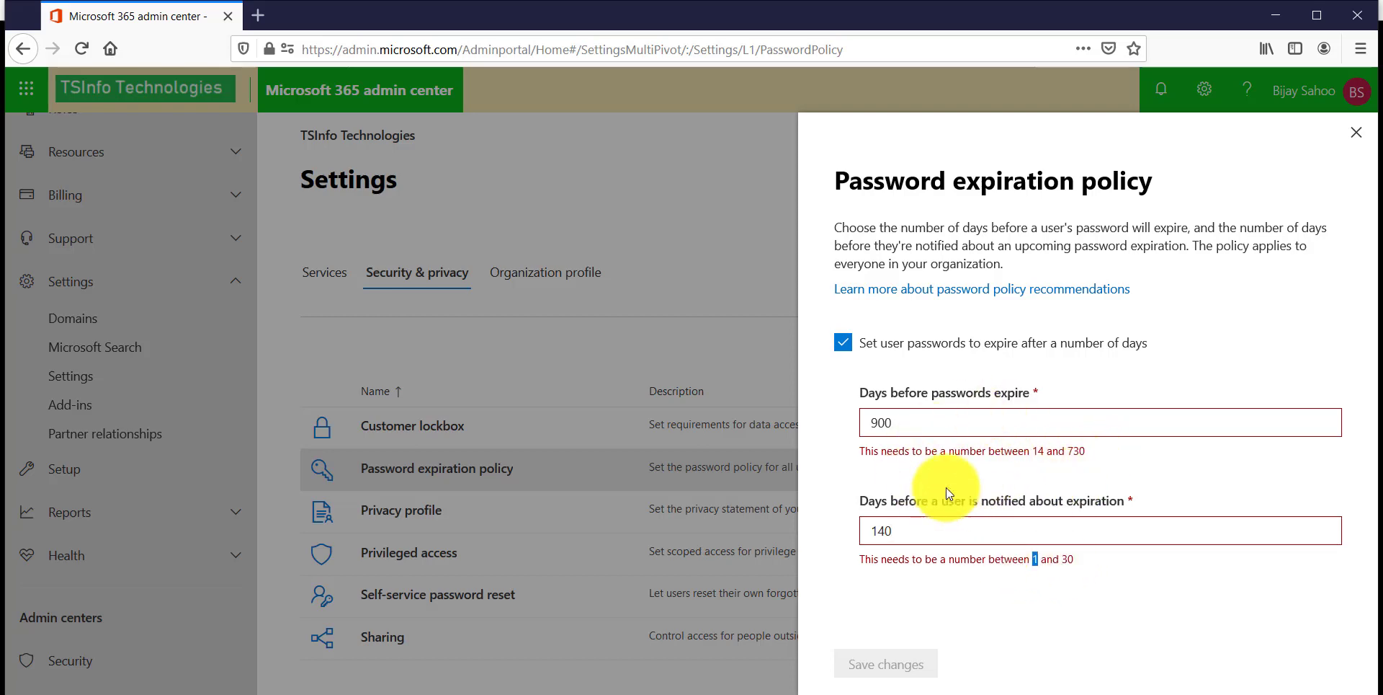
drag(894, 425, 866, 425)
text(1)
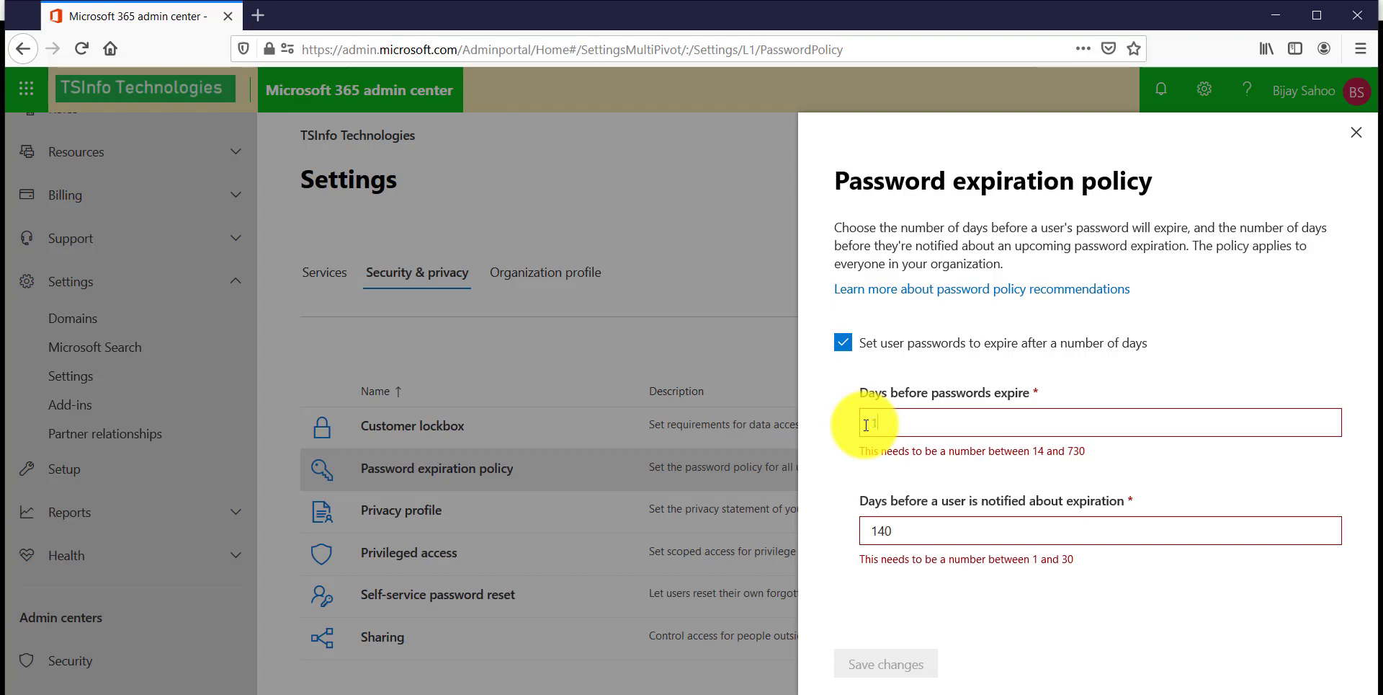
text(80)
Step: Set the notification period to 30 days, save the policy, and close the panel
click(902, 510)
key(BackSpace)
key(BackSpace)
key(BackSpace)
text(1)
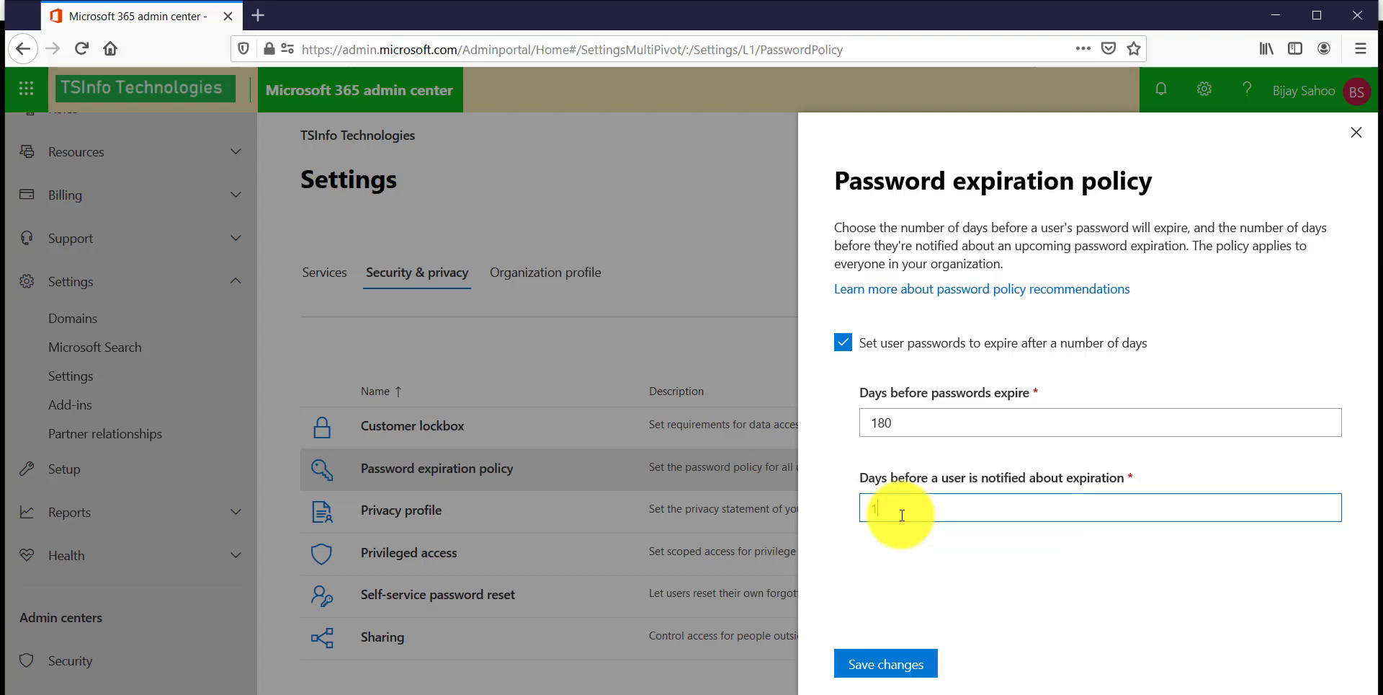
key(BackSpace)
text(30)
click(883, 657)
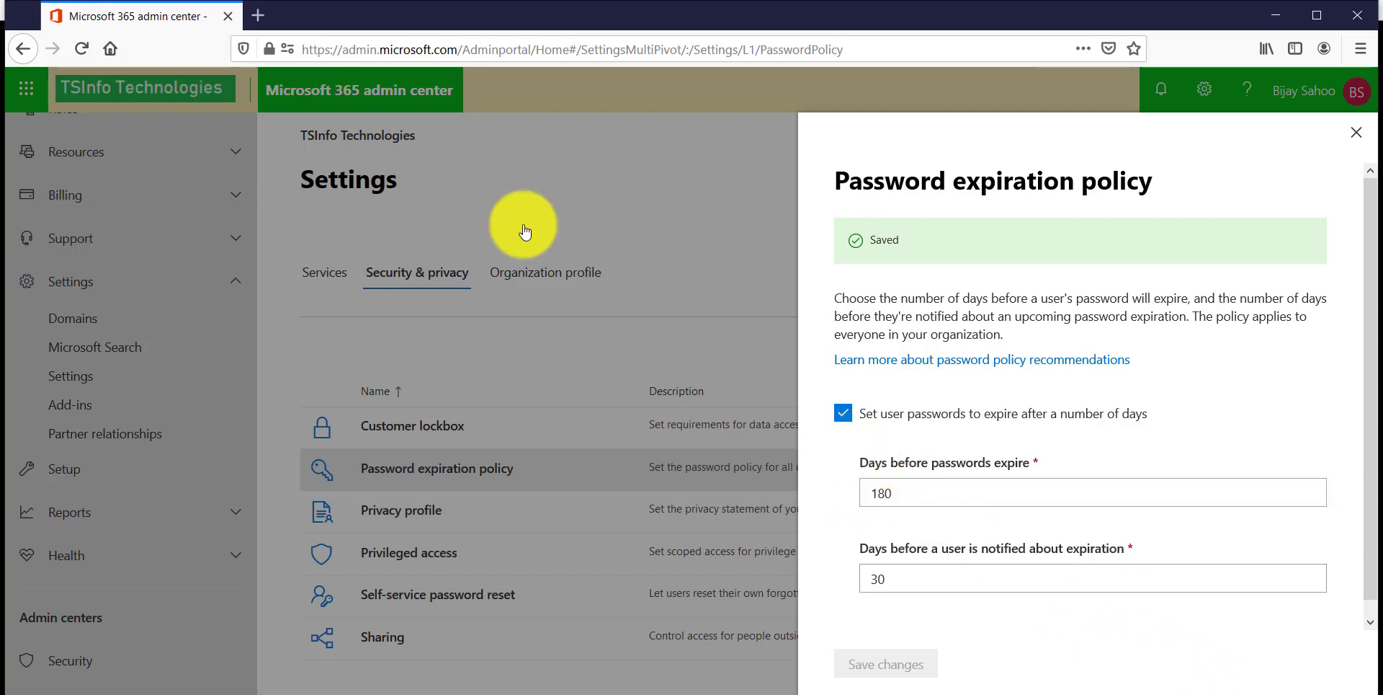
click(1357, 132)
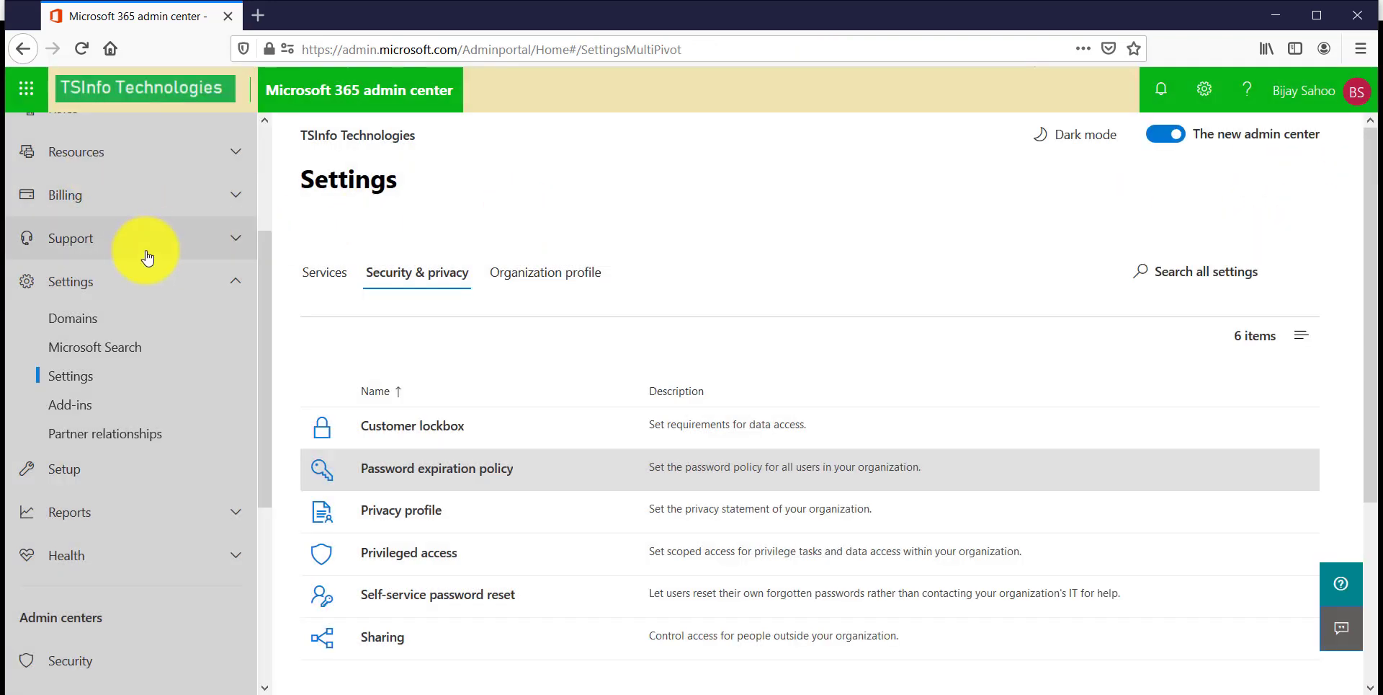
Step: Open Users > Active users and view one user's account details, including group and roles
scroll(144, 252, up, 5)
click(101, 220)
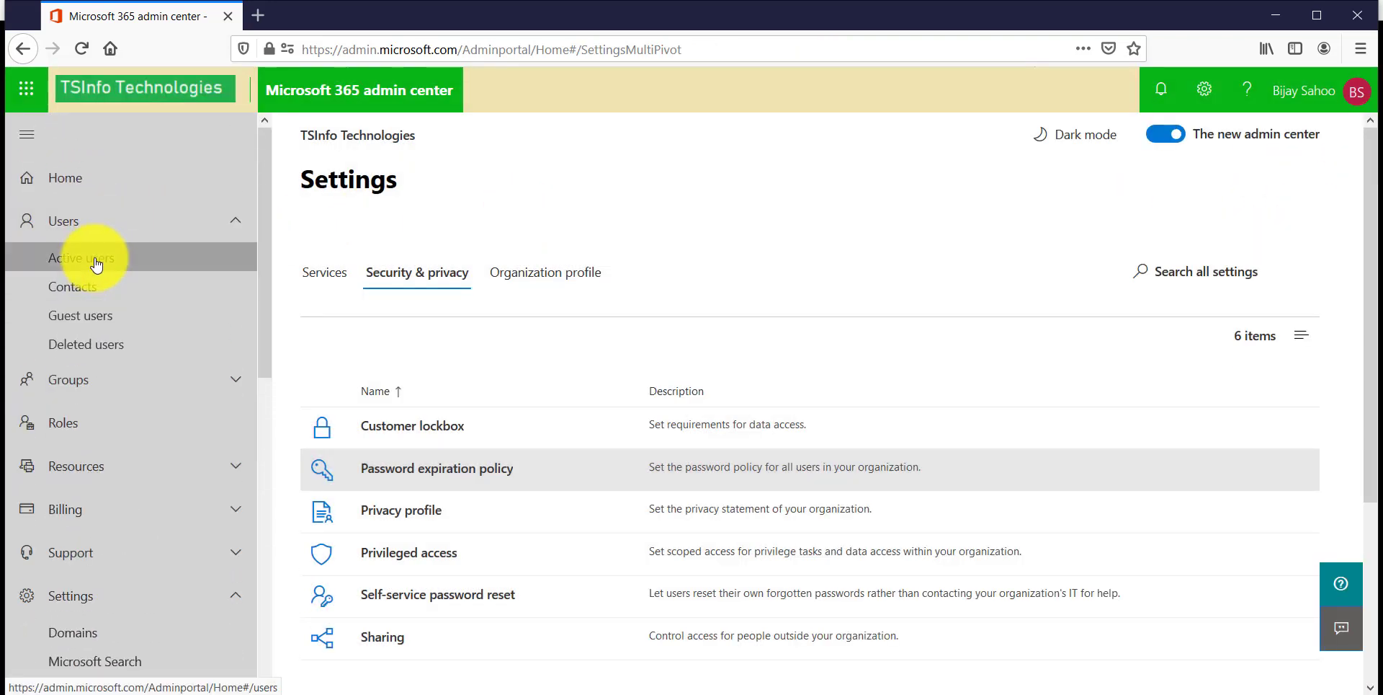
click(94, 259)
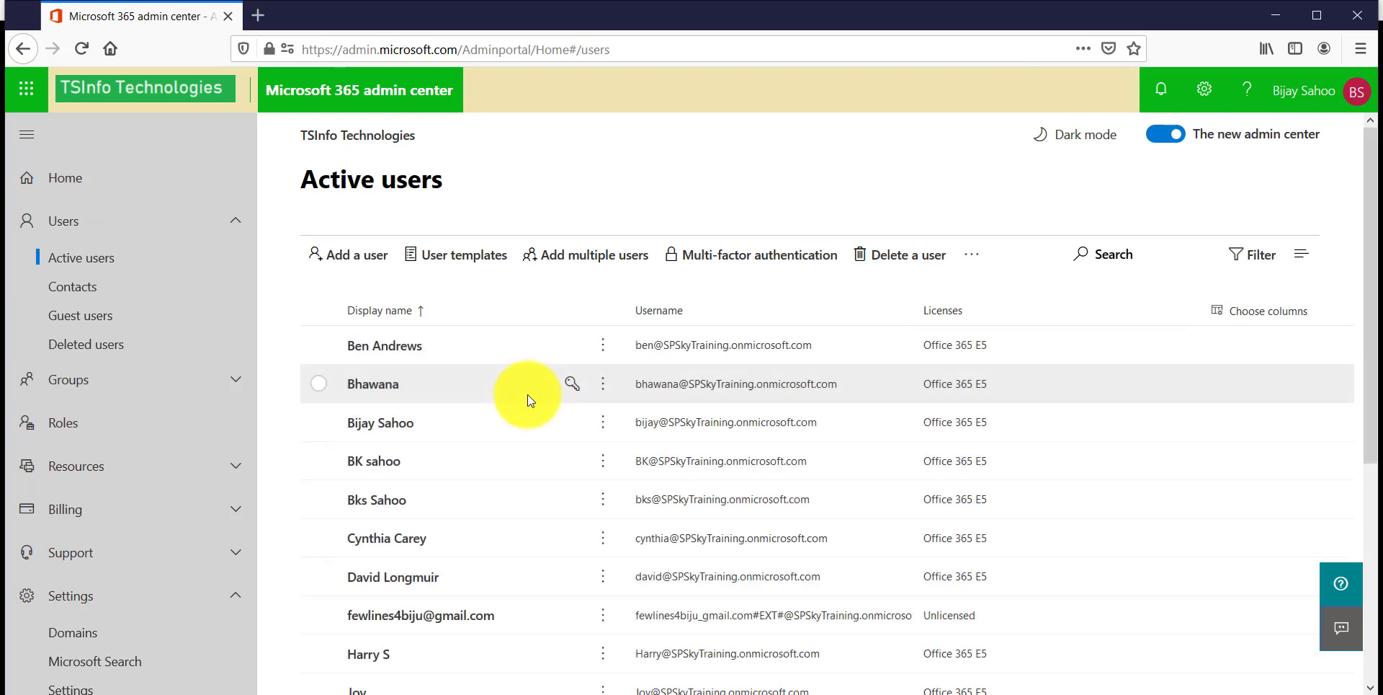
click(401, 465)
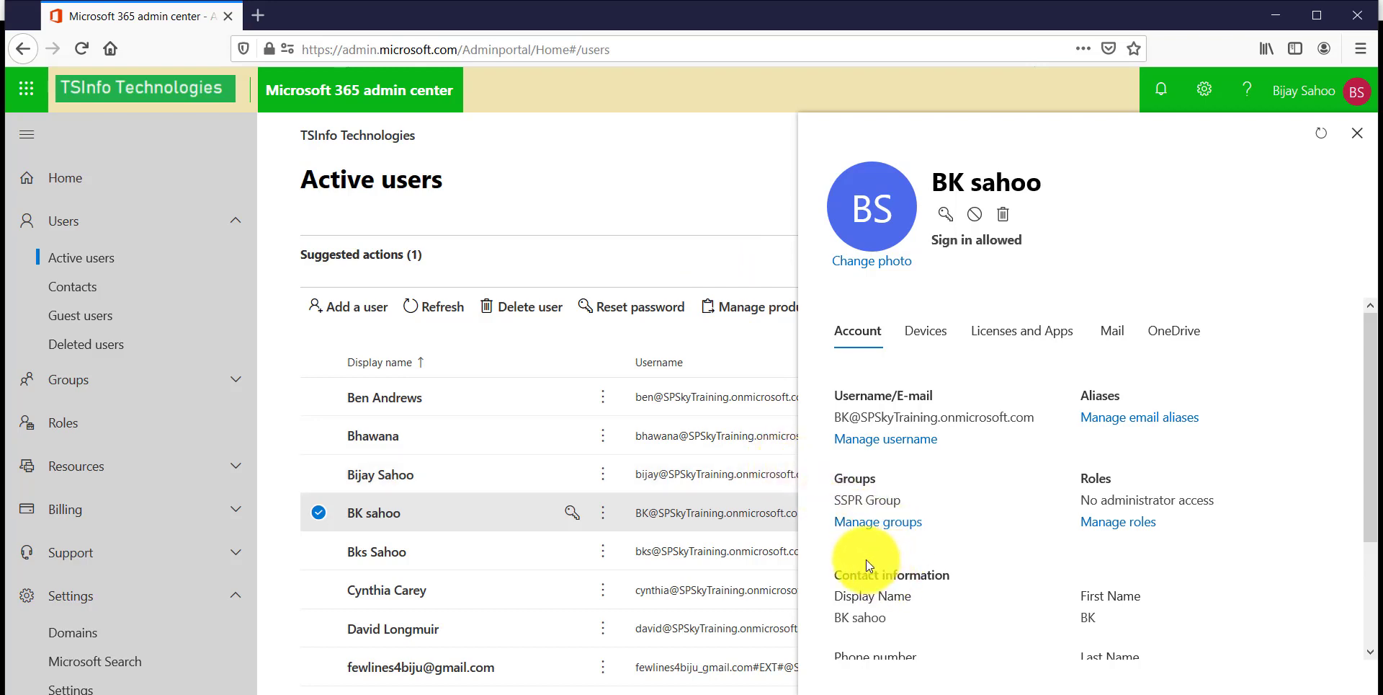
Step: Return to the slide show and advance to the 'Azure AD & MSOnline PowerShell' slide
key(alt+Tab)
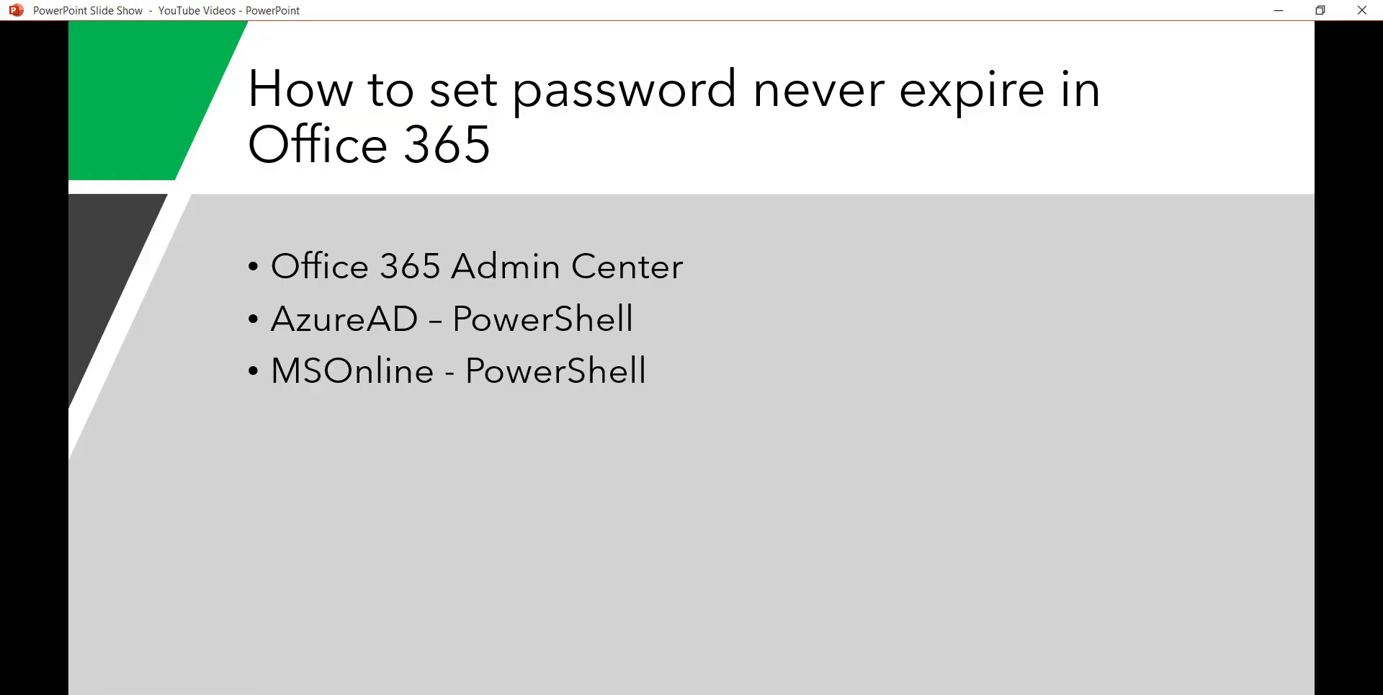
click(669, 340)
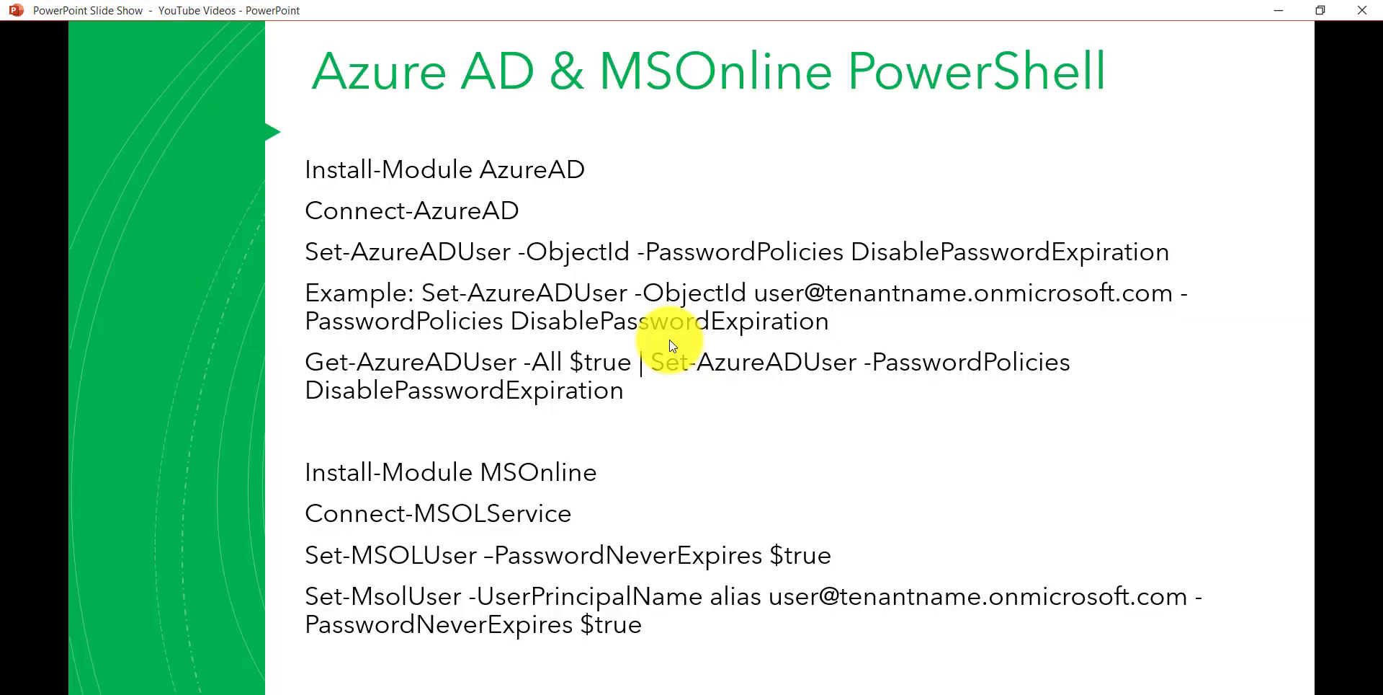